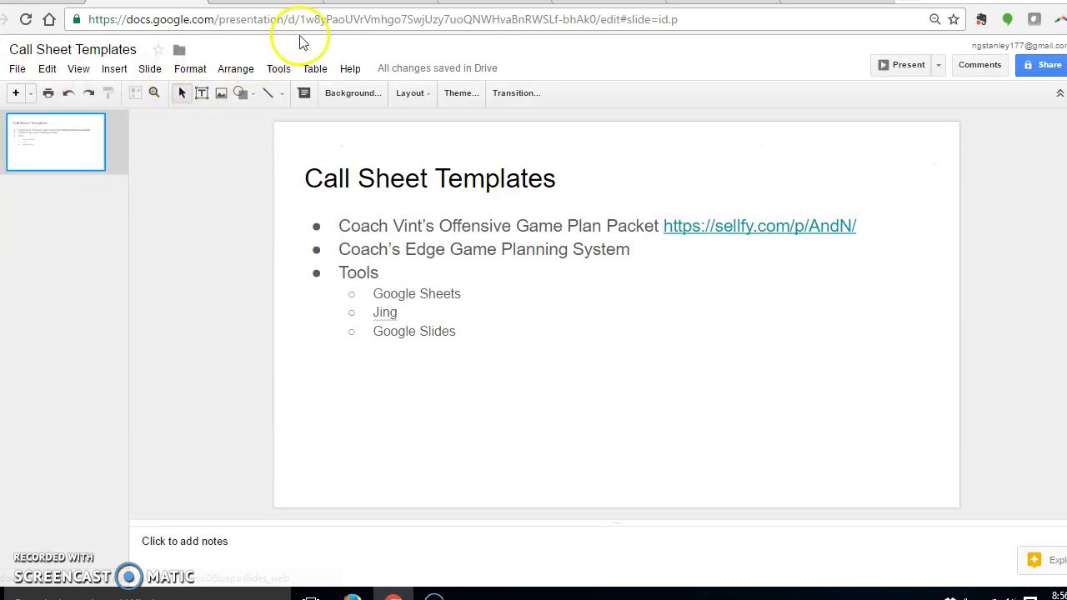
# In the SAMPLE PLAY MENU 2016 spreadsheet, generate a print preview of the selected SW RUN and SPREAD table without gridlines or repeated row headers.
pyautogui.click(375, 4)
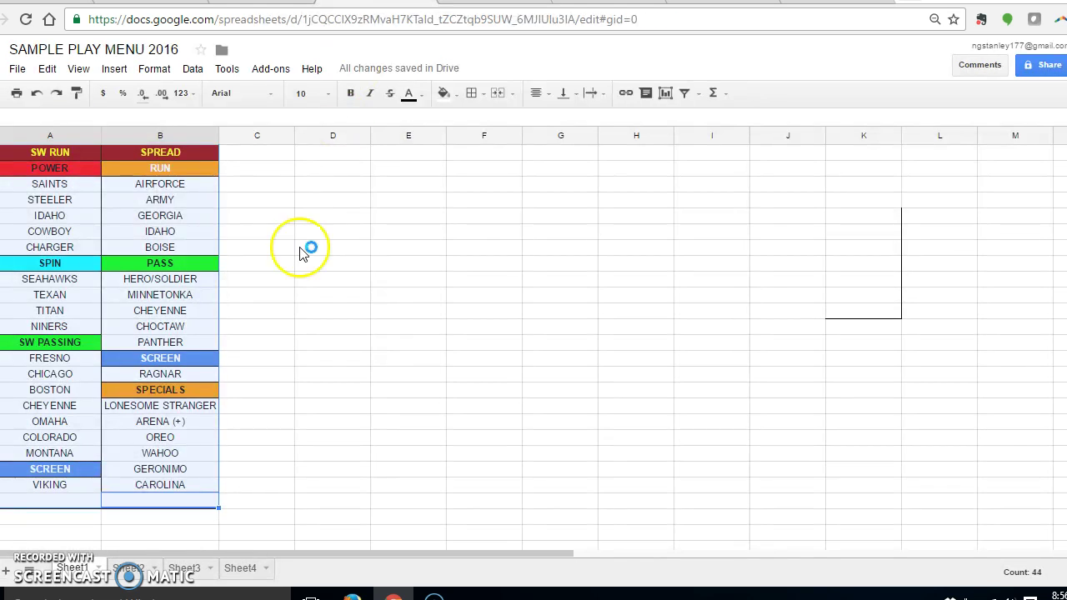
pyautogui.click(200, 200)
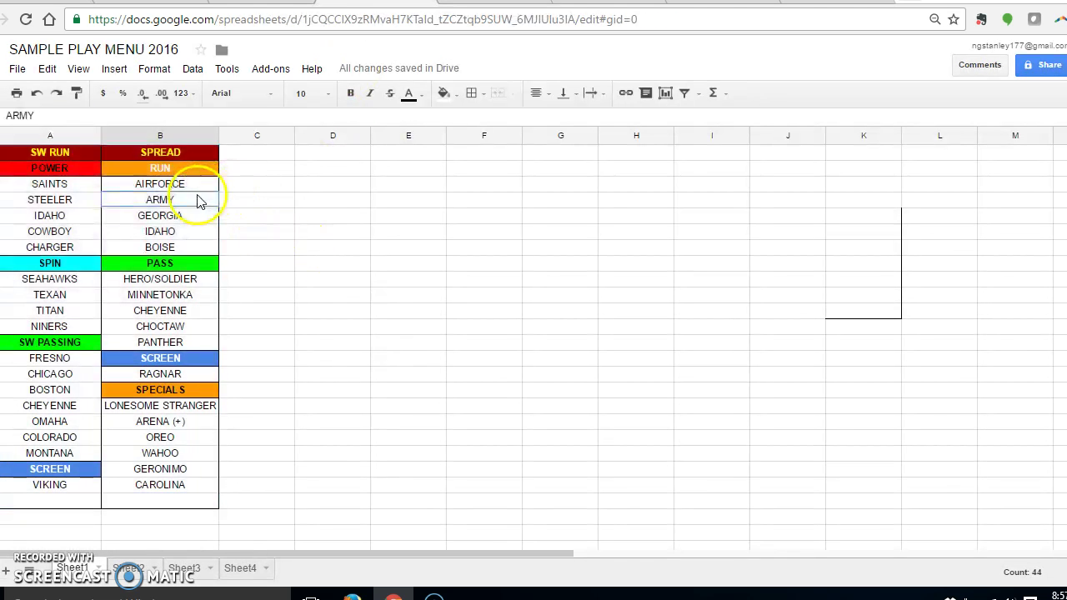
pyautogui.moveTo(54, 156); pyautogui.dragTo(160, 501)
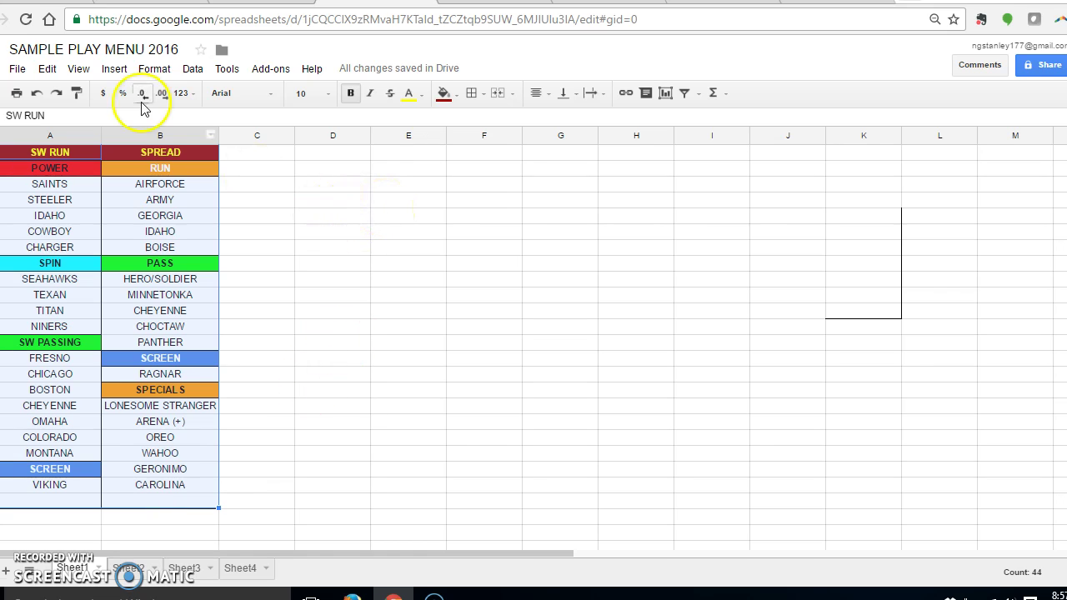
pyautogui.click(16, 93)
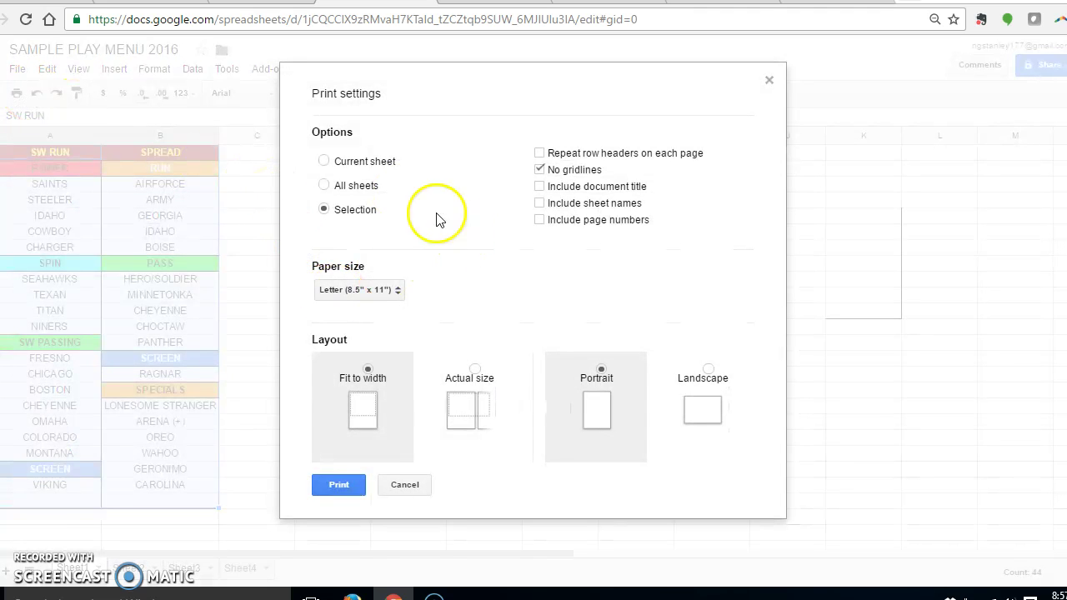
pyautogui.click(324, 211)
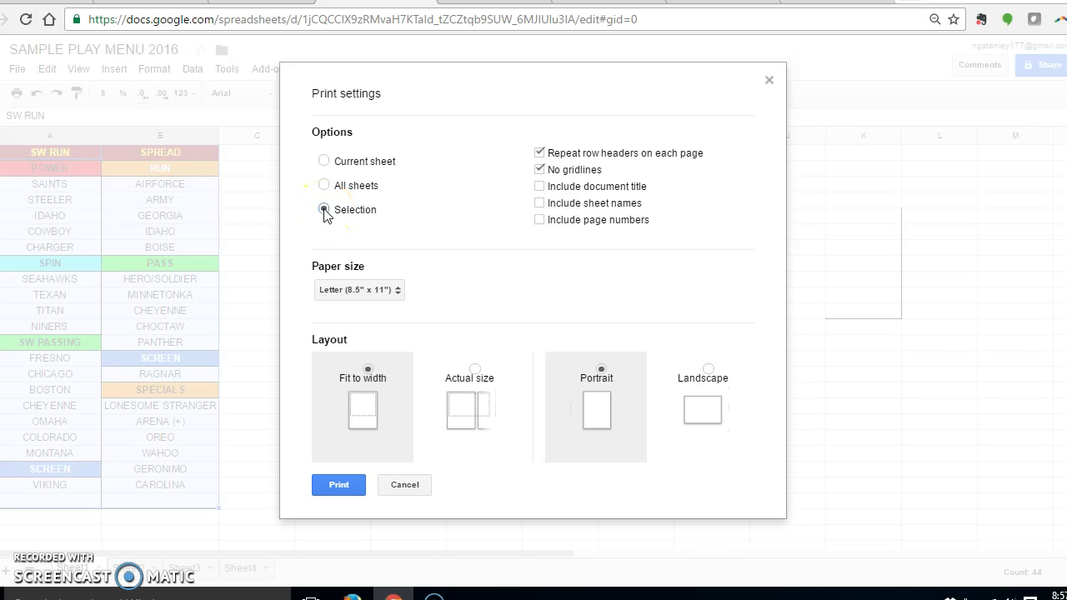
pyautogui.click(521, 173)
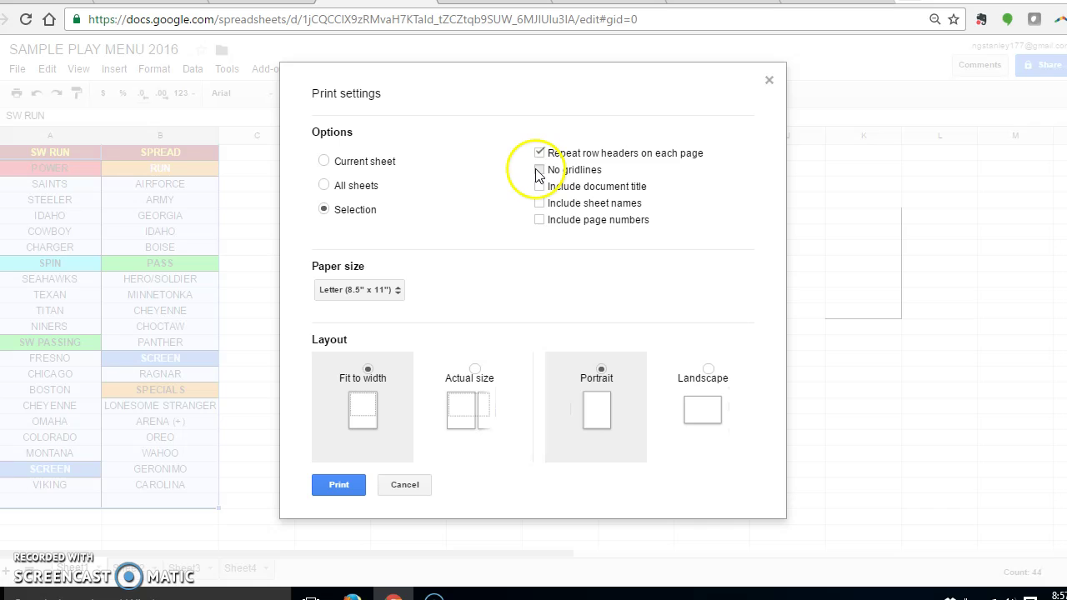
pyautogui.click(537, 154)
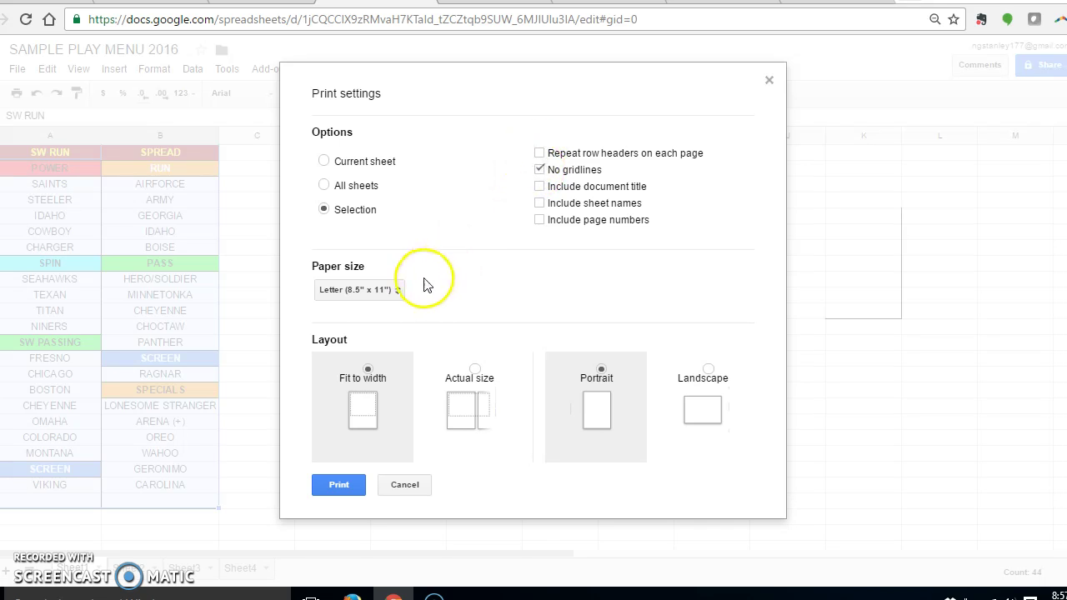
pyautogui.click(339, 486)
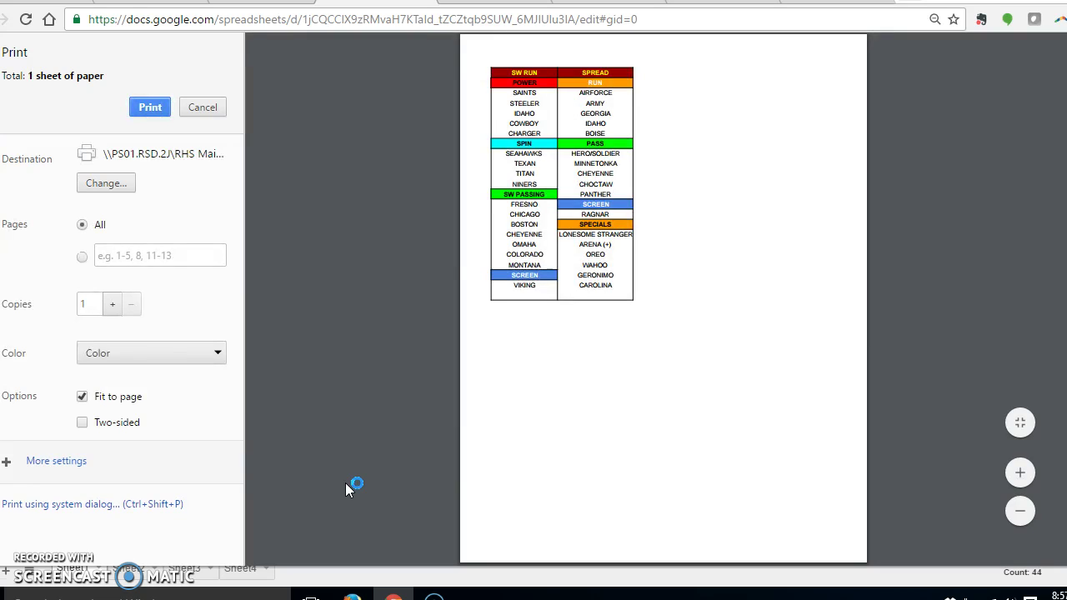
# Enlarge the print preview, capture the whole play table as an image with Jing, and cancel both the capture and the print.
pyautogui.click(1020, 474)
pyautogui.click(1021, 473)
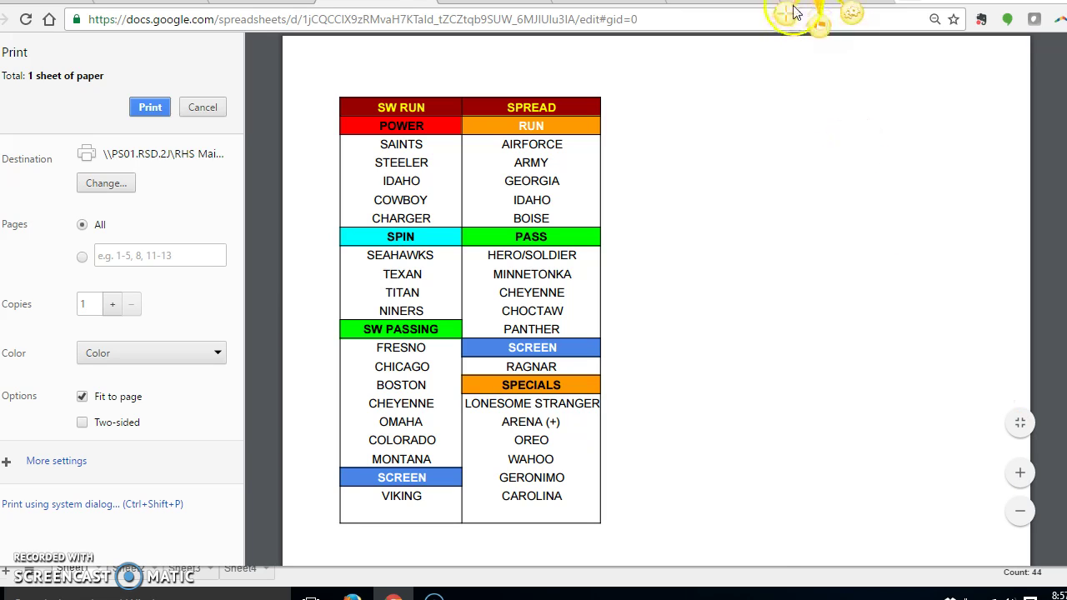
pyautogui.click(789, 20)
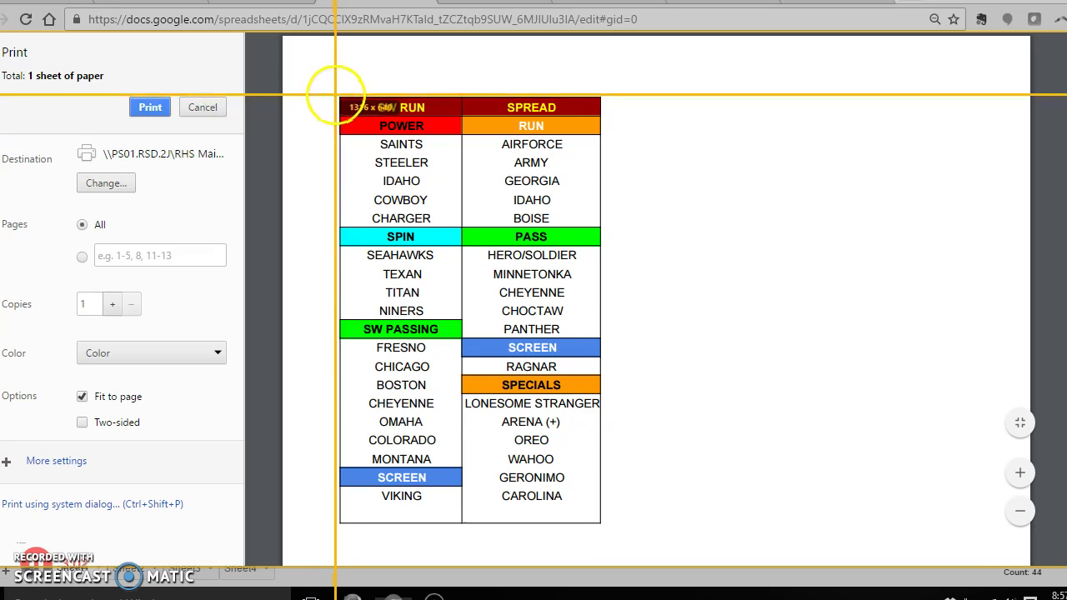
pyautogui.moveTo(336, 94); pyautogui.dragTo(603, 526)
pyautogui.click(355, 556)
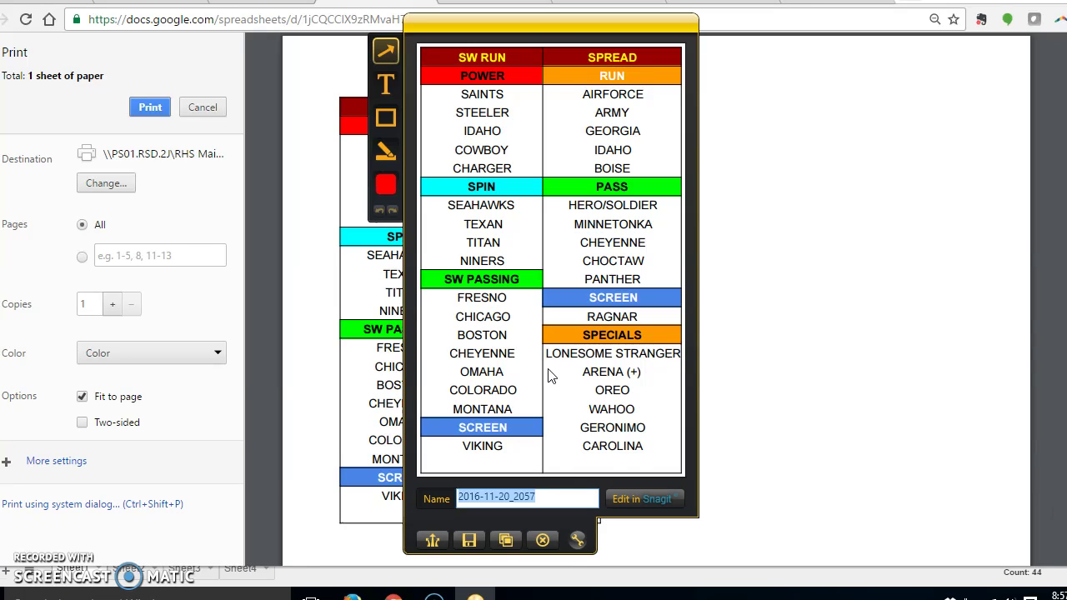
pyautogui.click(542, 542)
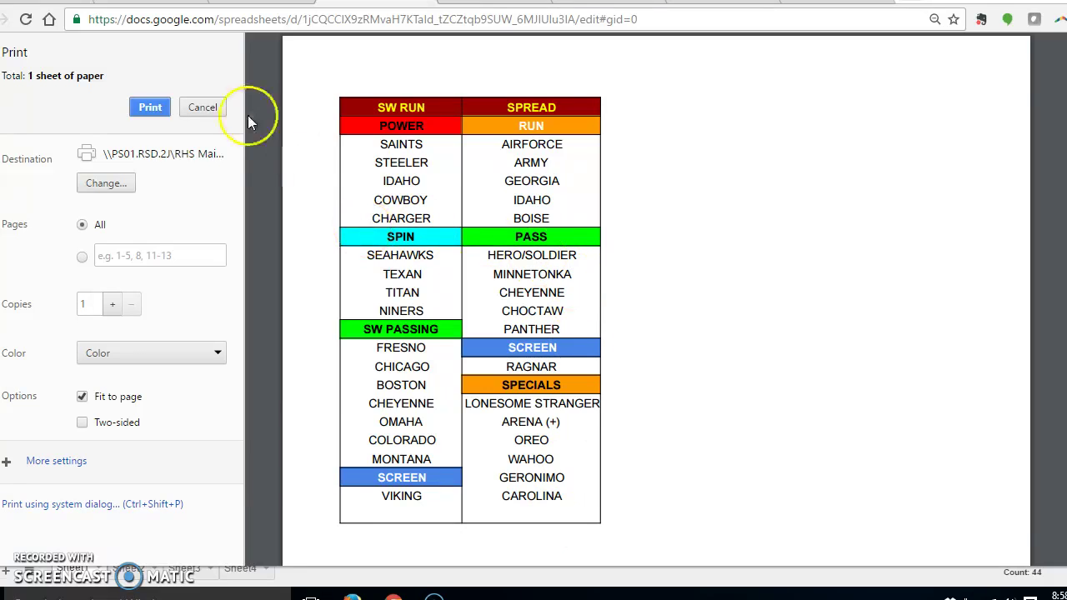
pyautogui.click(202, 107)
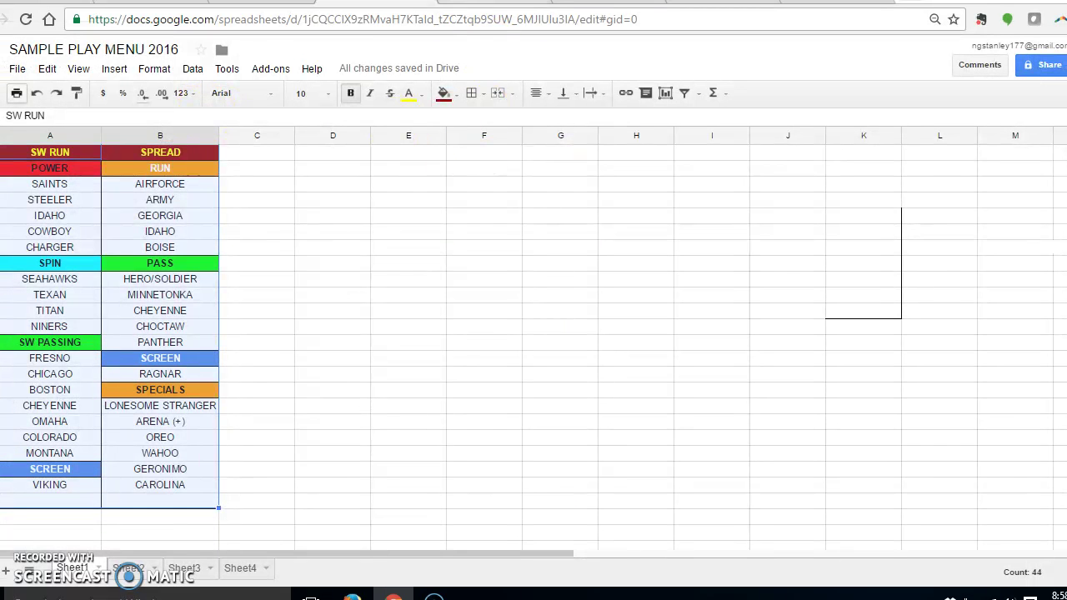
# Copy the SAMPLE_PLAY_MENU.png image from its Dropbox preview and switch to the Sample Call Sheet presentation.
pyautogui.hotkey('ctrl', 'Tab')
pyautogui.moveTo(447, 219)
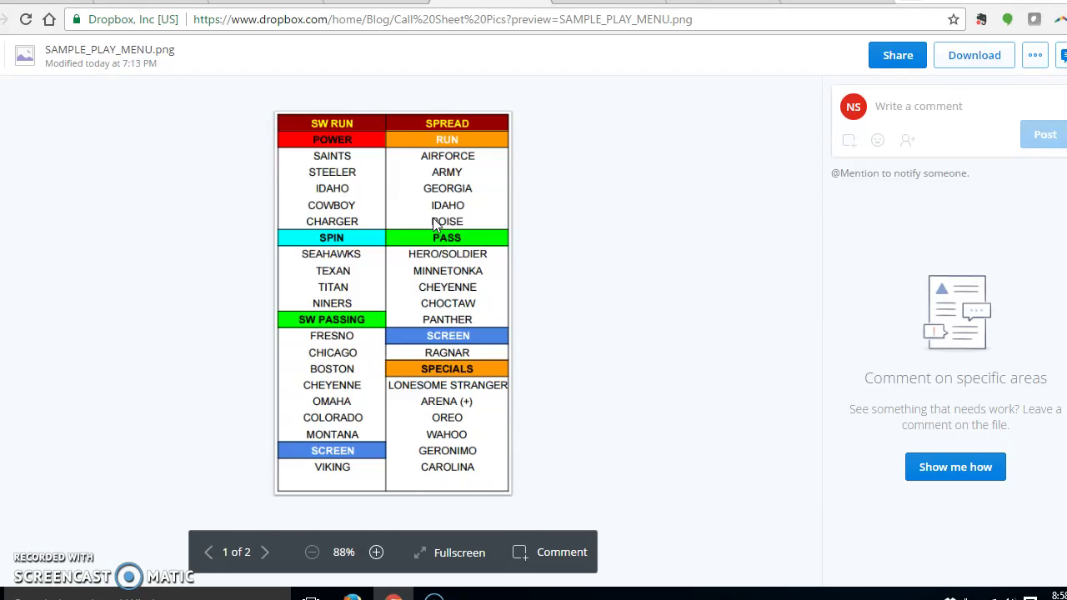
pyautogui.rightClick(434, 223)
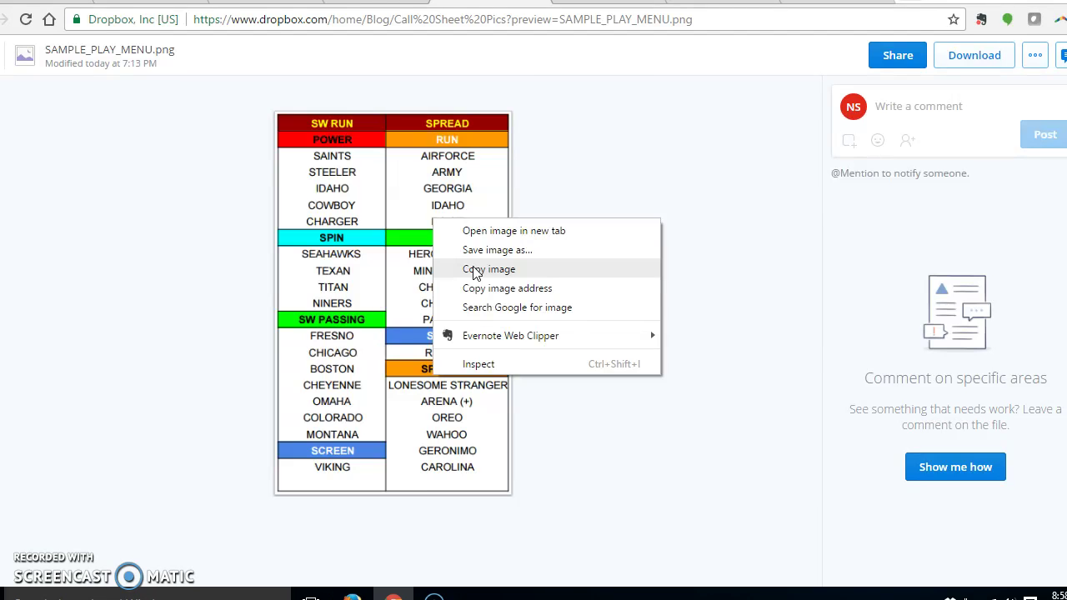
pyautogui.click(489, 269)
pyautogui.click(141, 1)
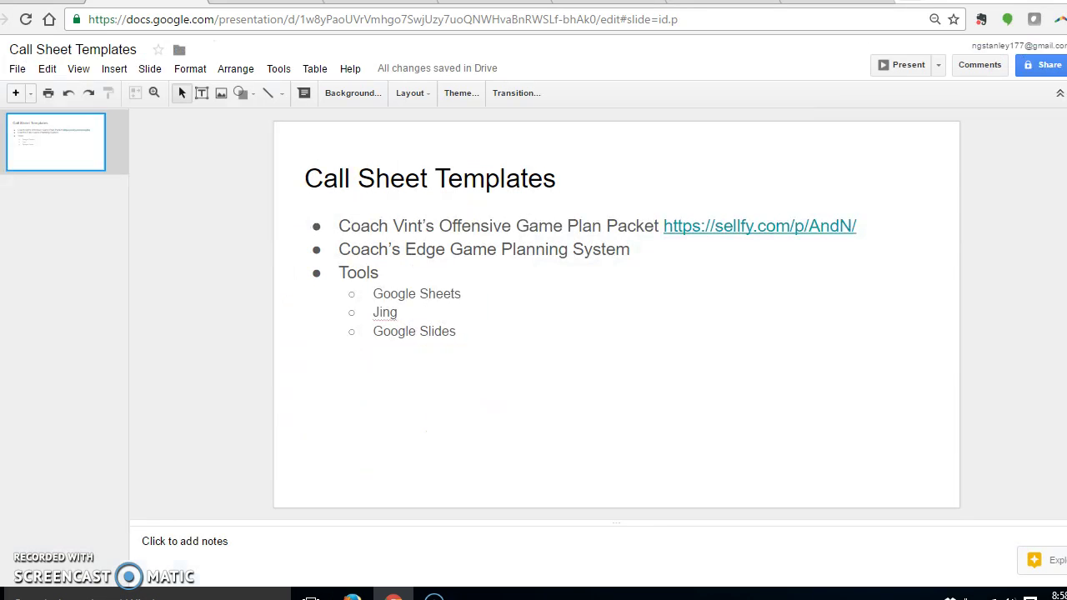
pyautogui.hotkey('ctrl', 'Tab')
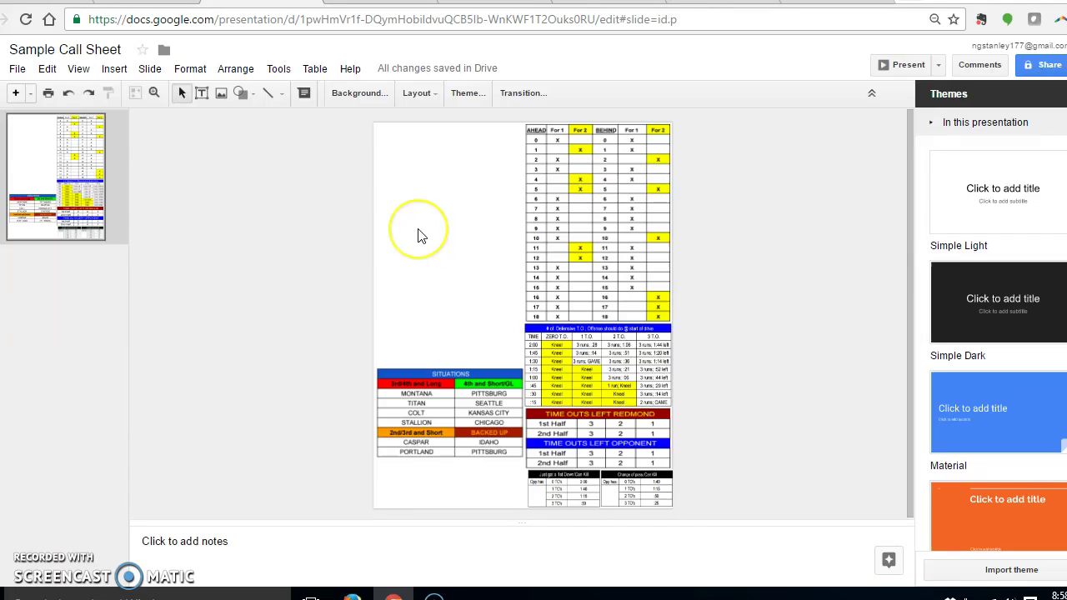
# Paste the play menu image into the slide's empty upper-left area and enlarge it to fill the space above the SITUATIONS table.
pyautogui.rightClick(420, 236)
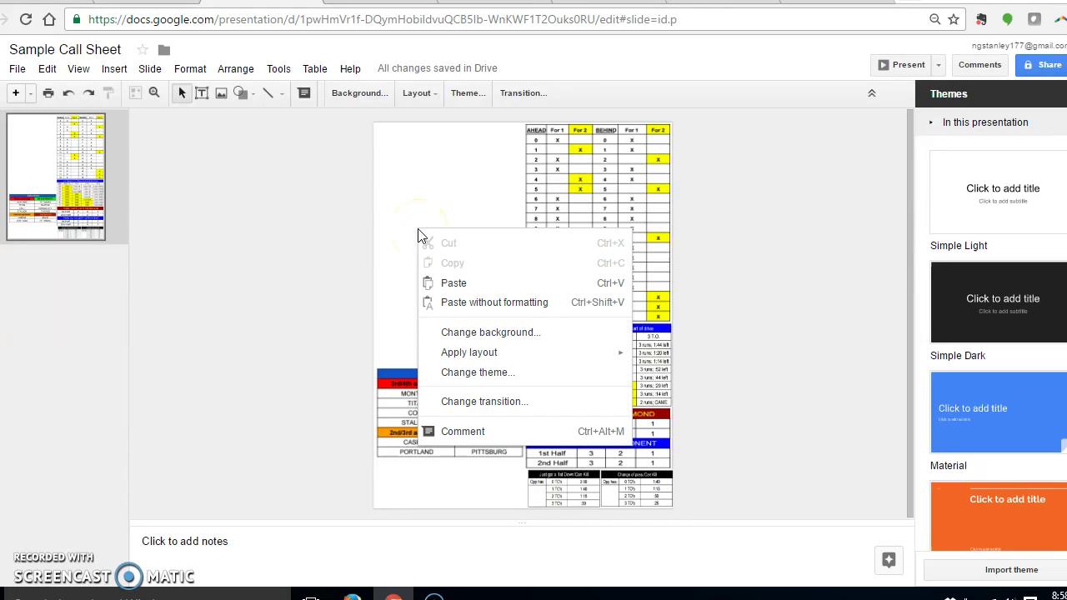
pyautogui.click(441, 284)
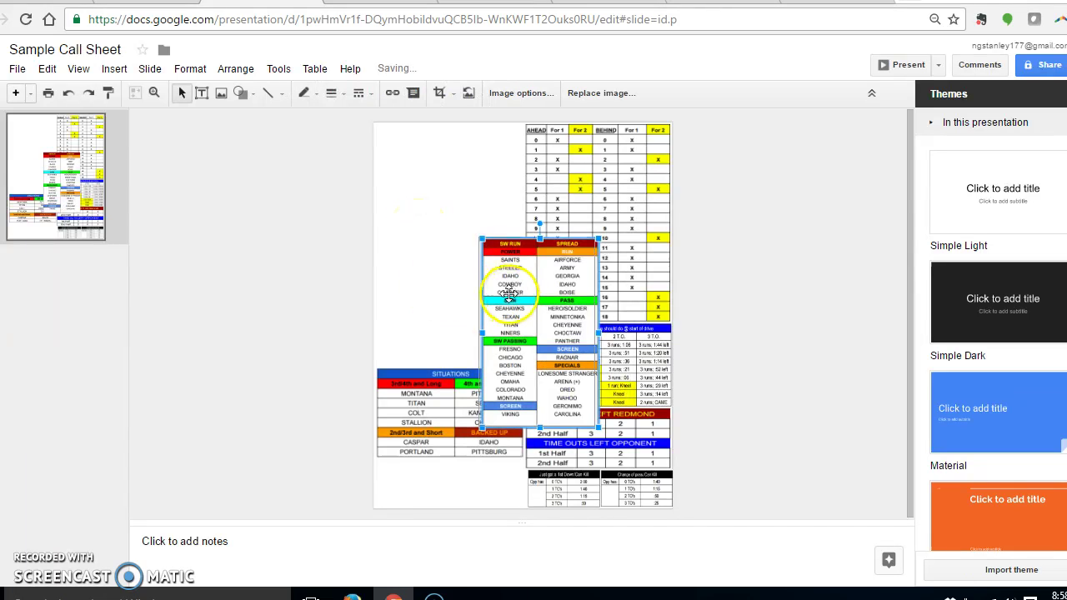
pyautogui.moveTo(509, 294); pyautogui.dragTo(405, 179)
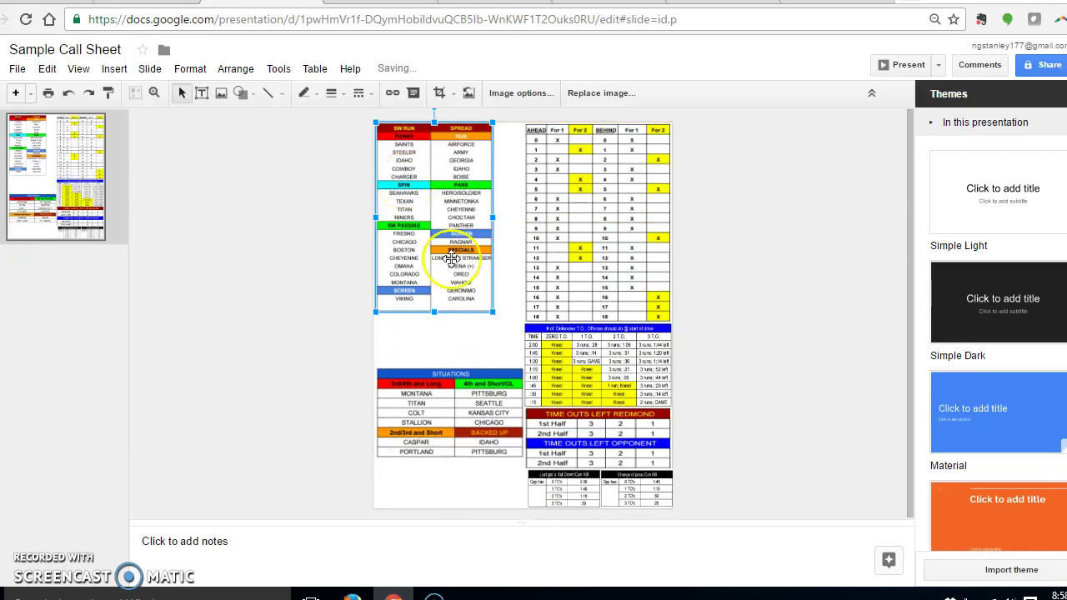
pyautogui.moveTo(492, 313); pyautogui.dragTo(522, 362)
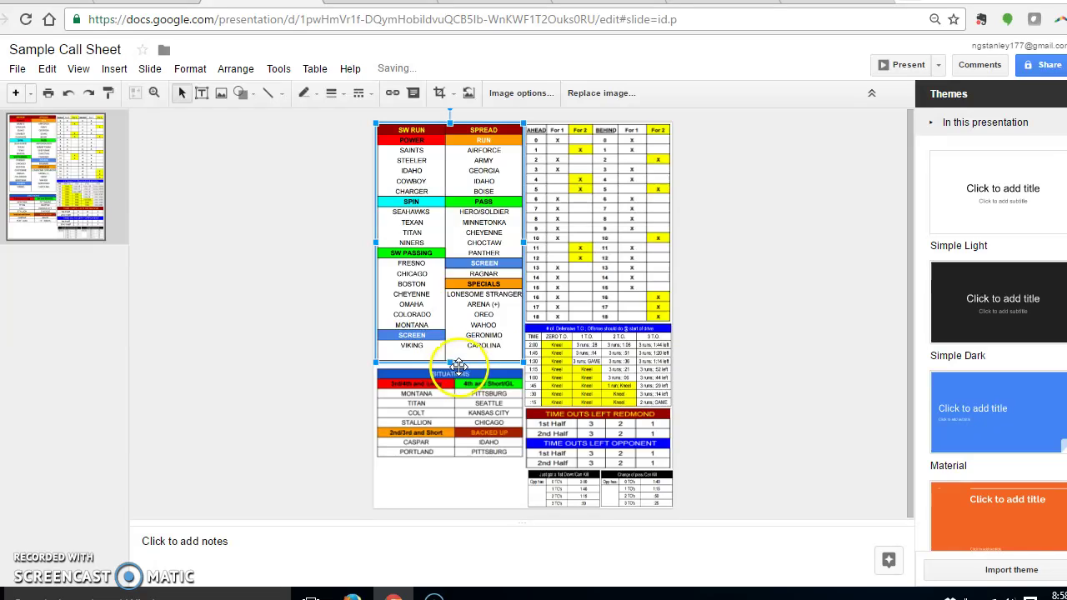
# Try moving the SITUATIONS table to the bottom of the slide and stretching the play menu image down to it, and undo the stretch.
pyautogui.moveTo(454, 421); pyautogui.dragTo(458, 469)
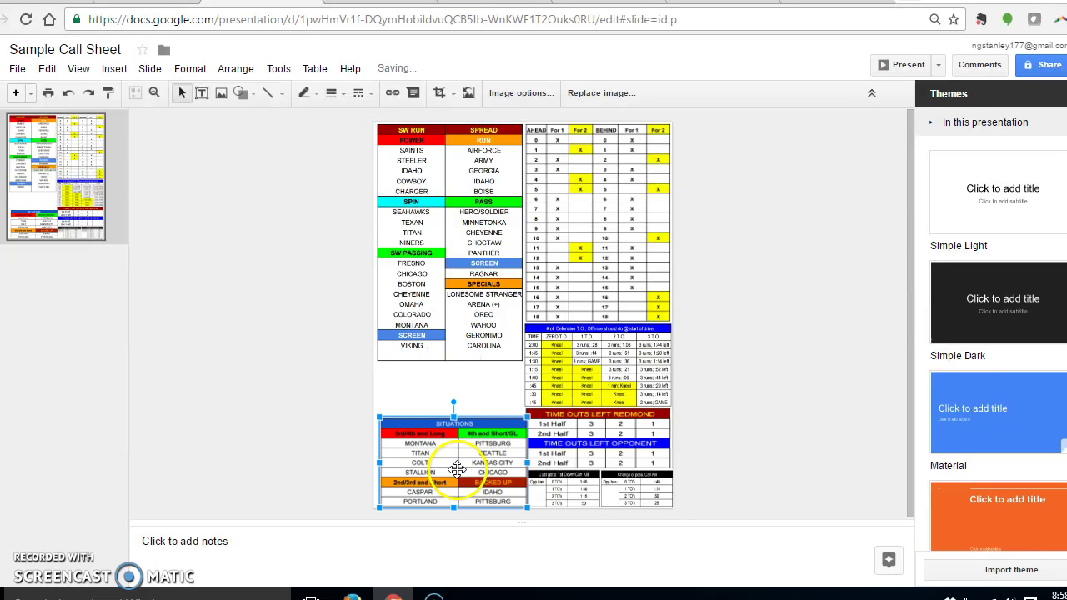
pyautogui.click(438, 350)
pyautogui.moveTo(449, 362); pyautogui.dragTo(453, 415)
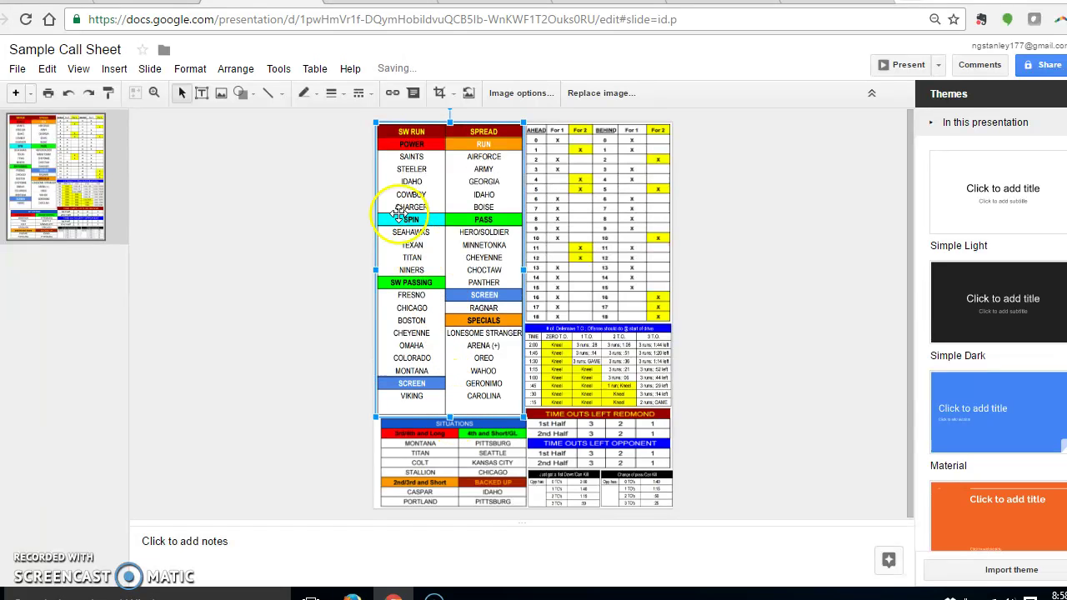
pyautogui.click(69, 93)
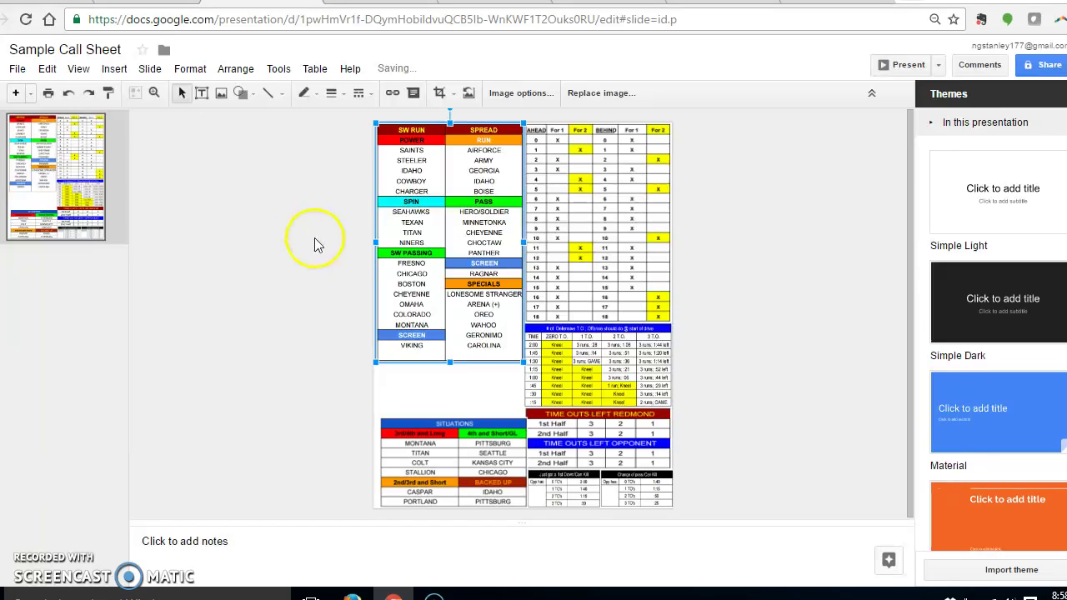
# Move the SITUATIONS table directly beneath the play menu image, aligned with its edges.
pyautogui.moveTo(452, 422); pyautogui.dragTo(450, 374)
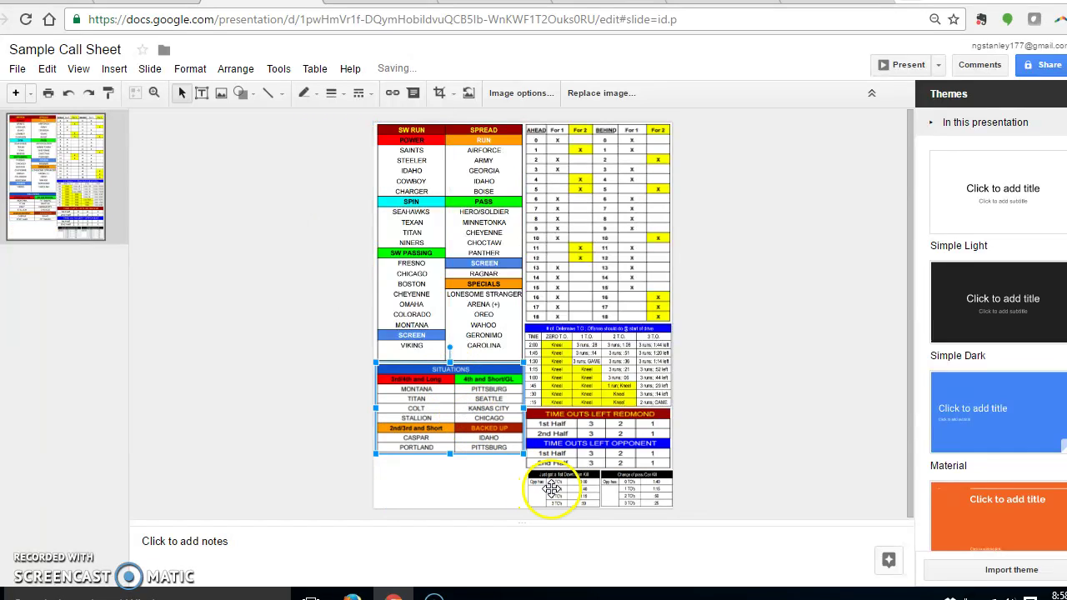
# Try moving the "Just got a 1st Down/Can Kill" table beneath the SITUATIONS table and enlarging it, and undo both changes.
pyautogui.click(551, 489)
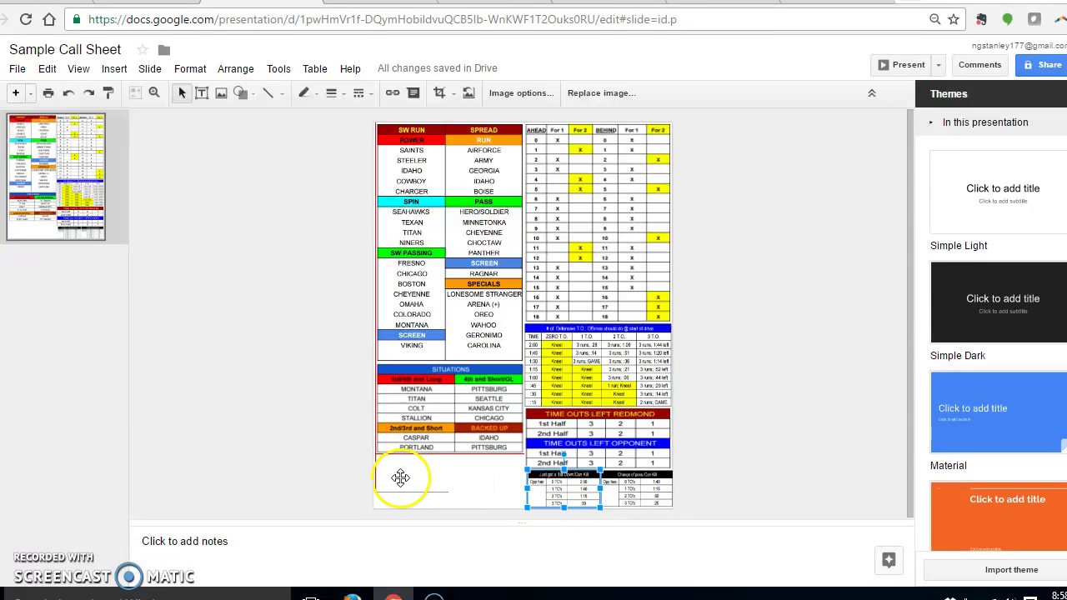
pyautogui.moveTo(551, 489); pyautogui.dragTo(401, 476)
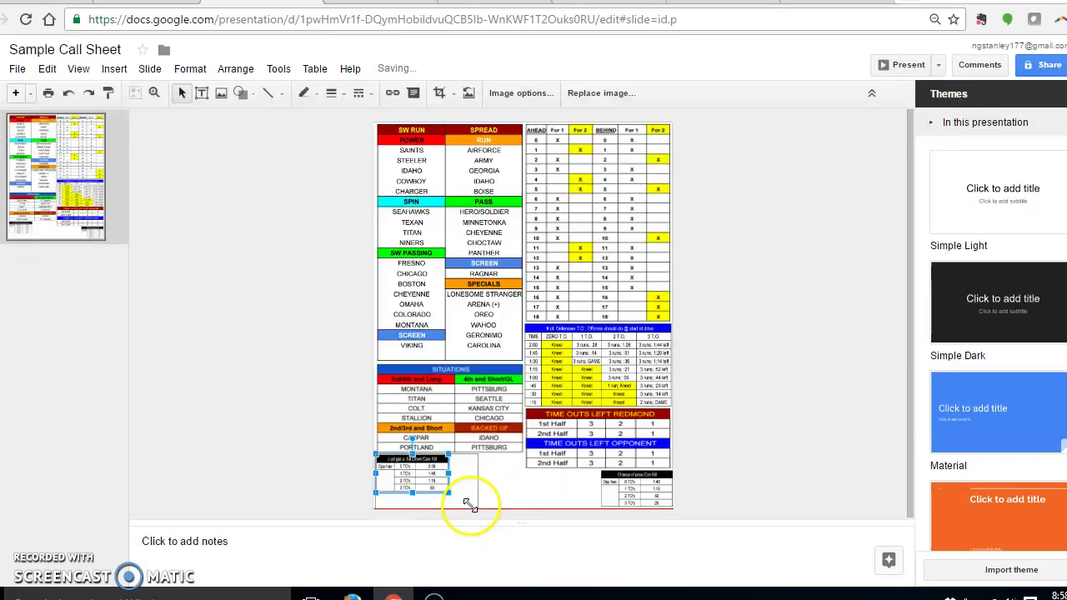
pyautogui.moveTo(468, 503)
pyautogui.mouseDown()
pyautogui.moveTo(478, 508)
pyautogui.moveTo(478, 488)
pyautogui.mouseUp()
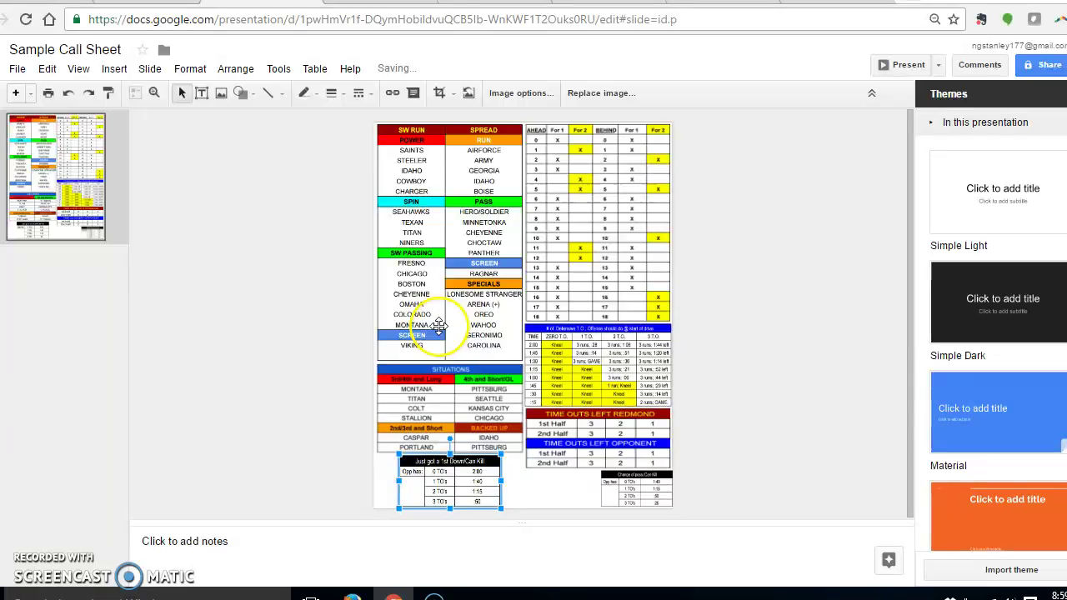
pyautogui.moveTo(439, 288); pyautogui.dragTo(440, 289)
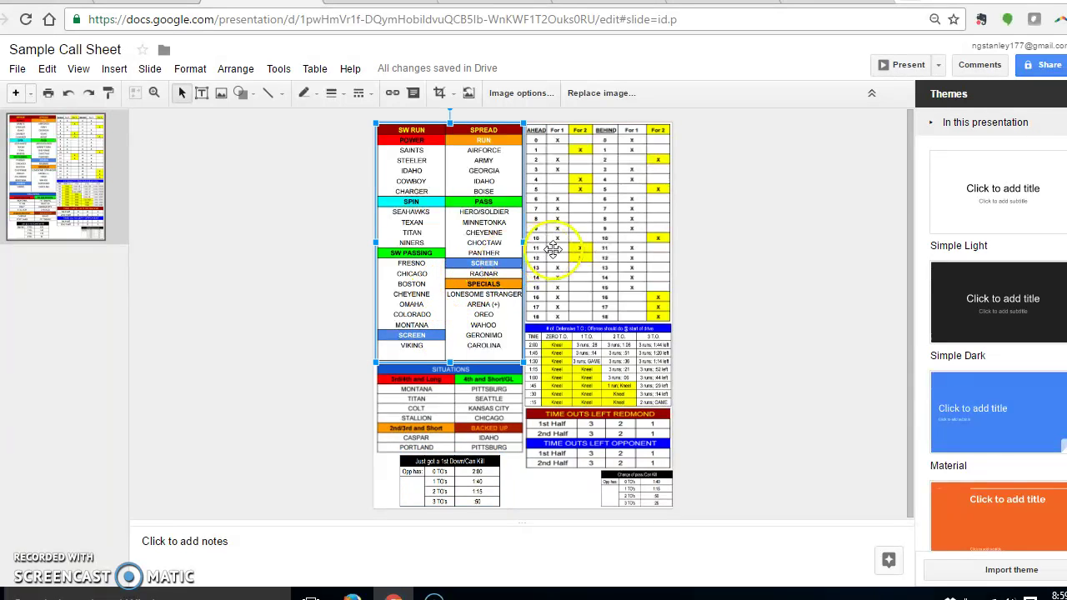
pyautogui.moveTo(555, 239); pyautogui.dragTo(562, 243)
pyautogui.moveTo(625, 492)
pyautogui.mouseDown()
pyautogui.moveTo(524, 480)
pyautogui.moveTo(626, 500)
pyautogui.moveTo(618, 495)
pyautogui.mouseUp()
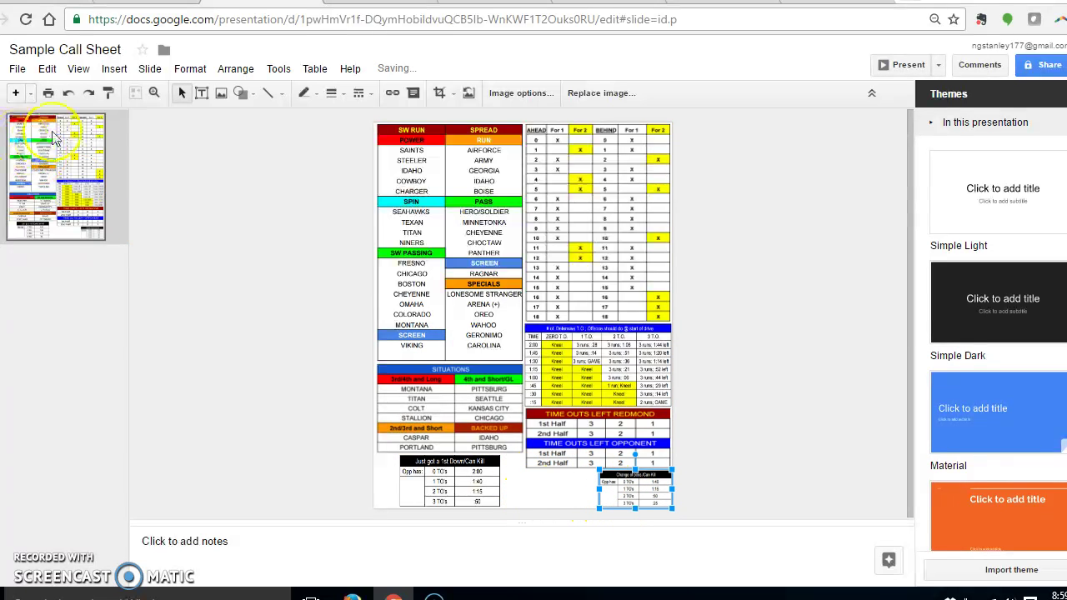
pyautogui.click(69, 94)
pyautogui.click(70, 94)
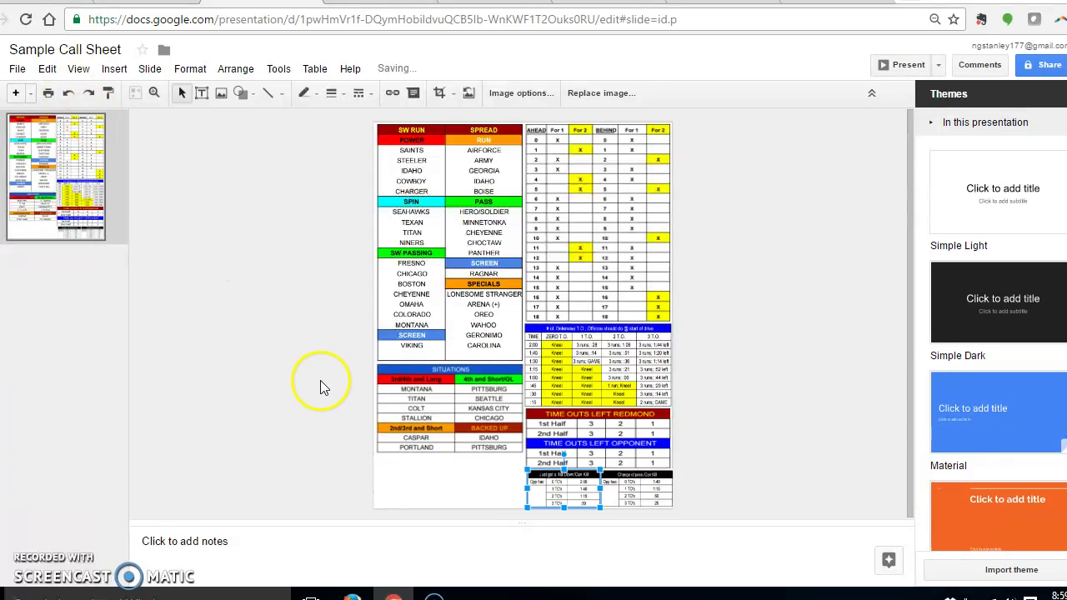
pyautogui.click(442, 470)
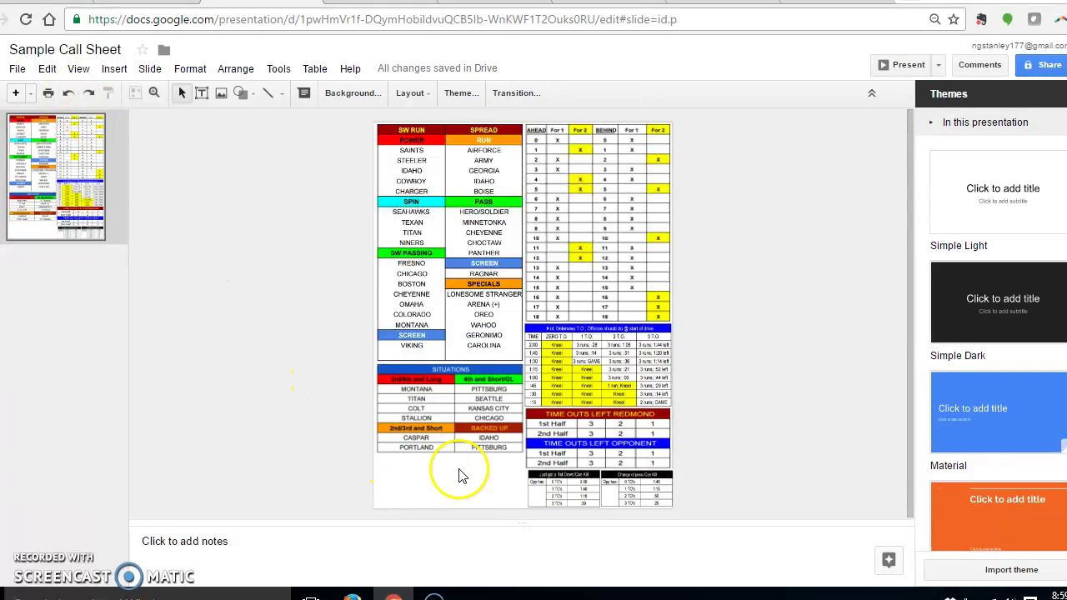
pyautogui.click(452, 501)
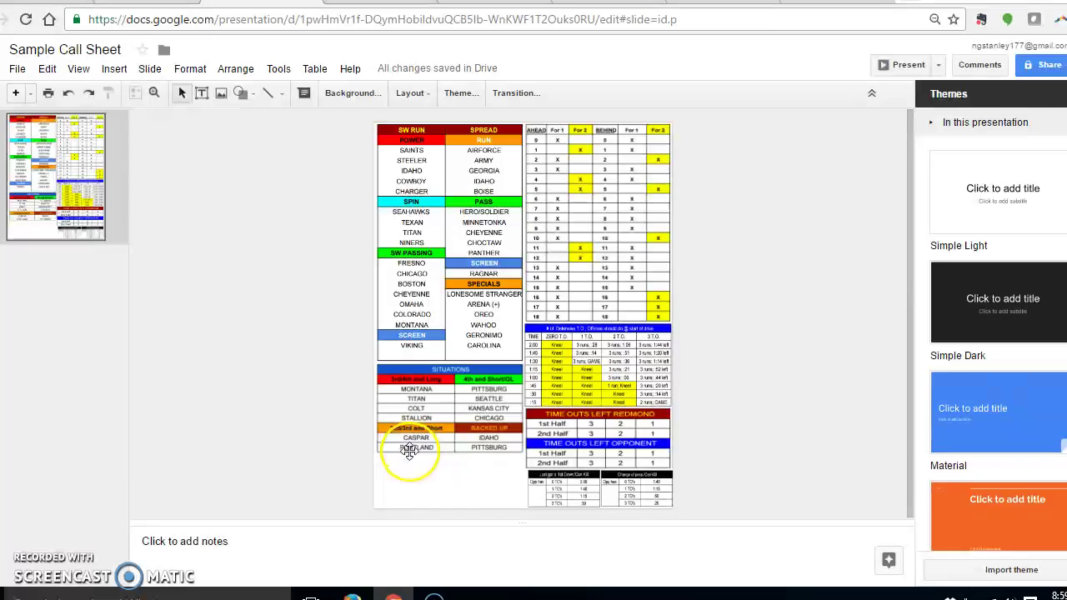
# Set the presentation's page size to Custom, 8.5 × 11 inches.
pyautogui.click(17, 70)
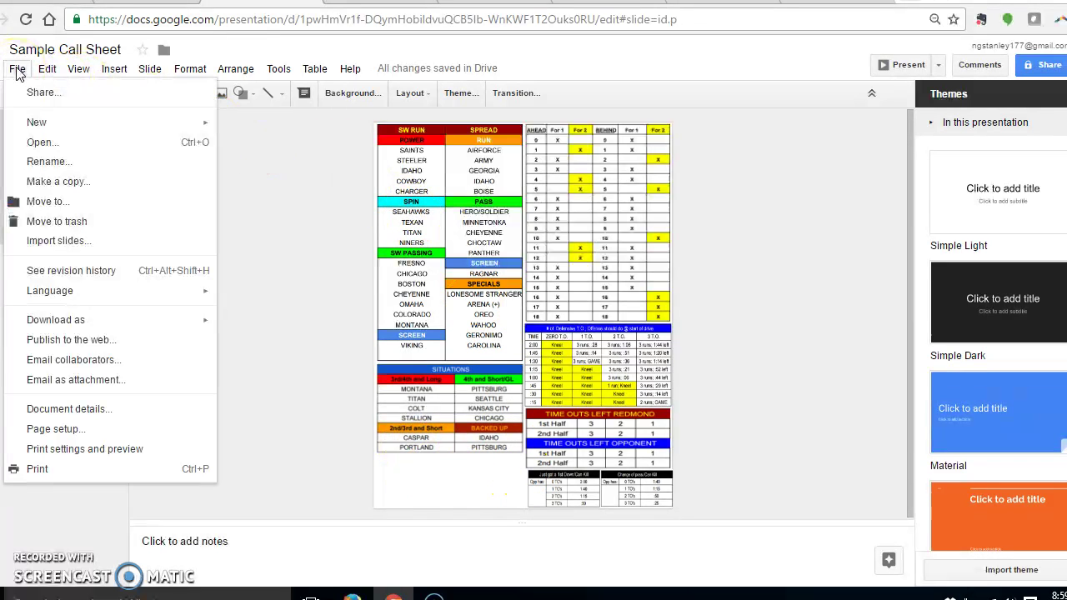
pyautogui.click(36, 430)
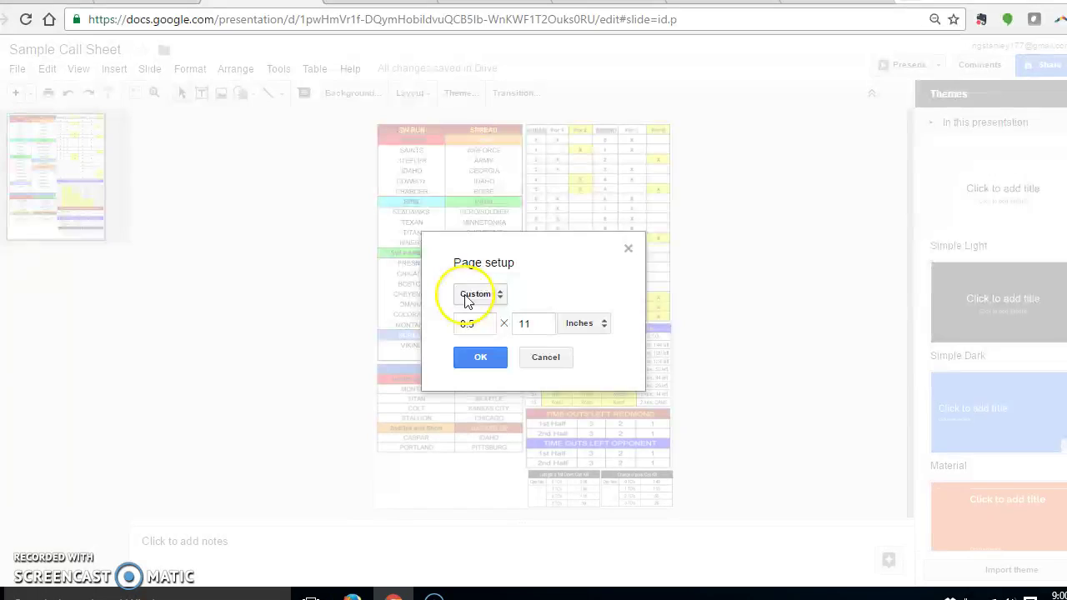
pyautogui.click(467, 293)
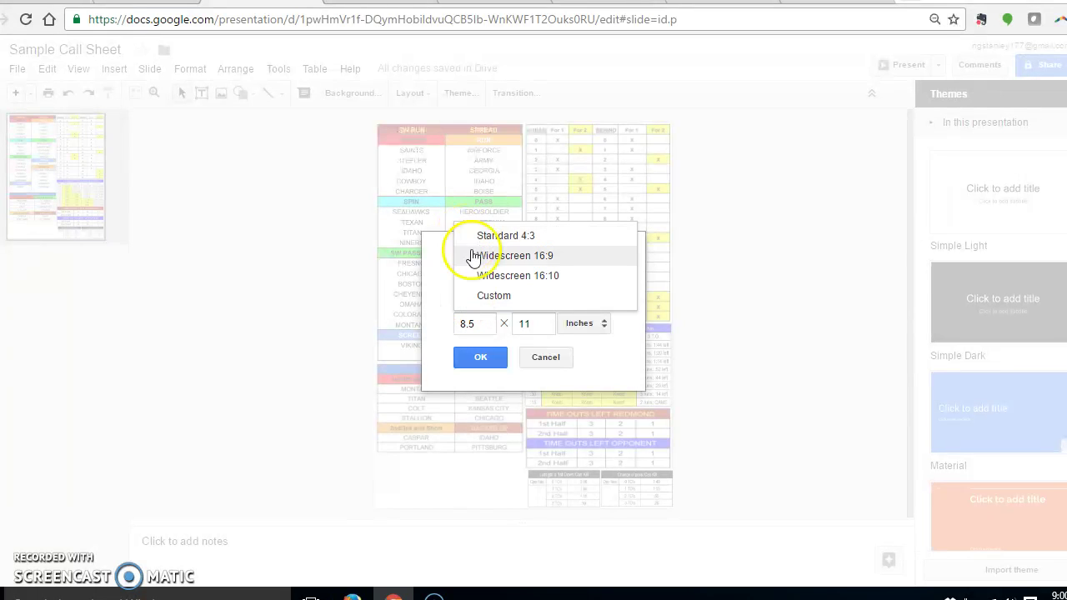
pyautogui.click(474, 296)
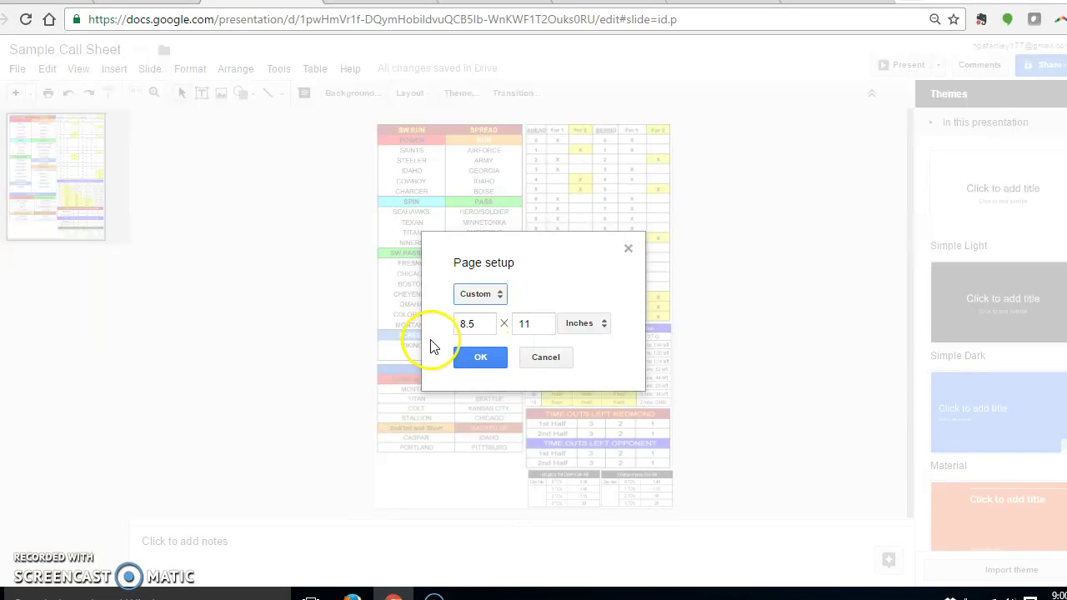
pyautogui.click(475, 358)
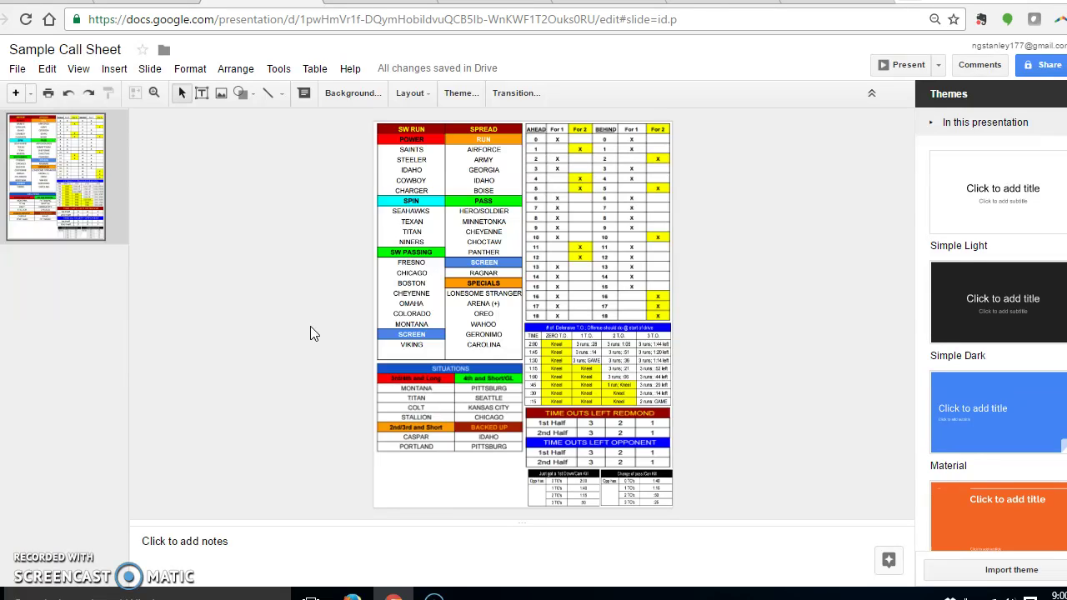
pyautogui.click(298, 221)
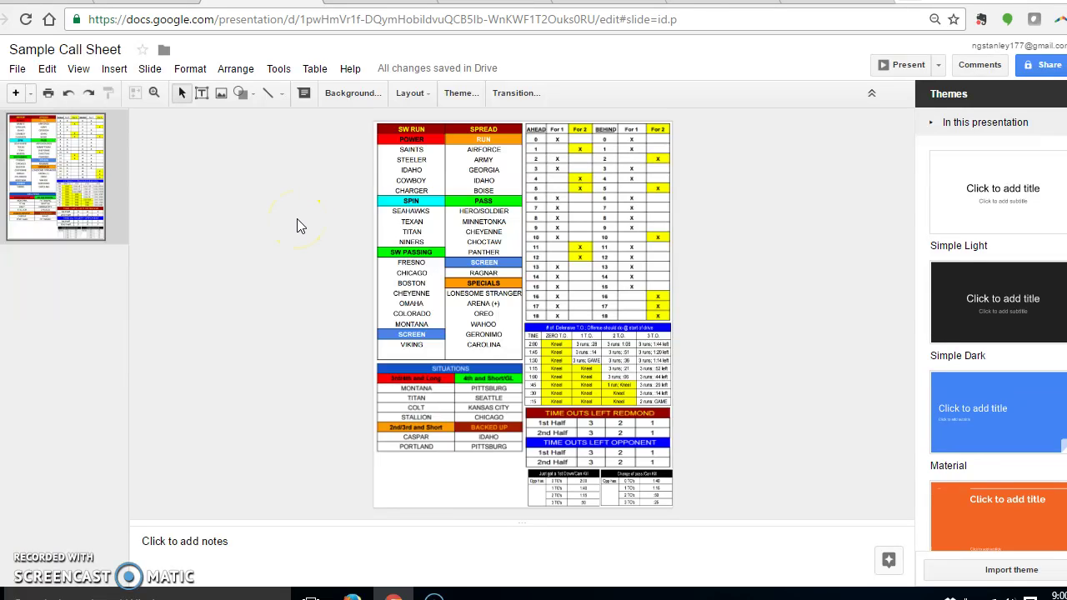